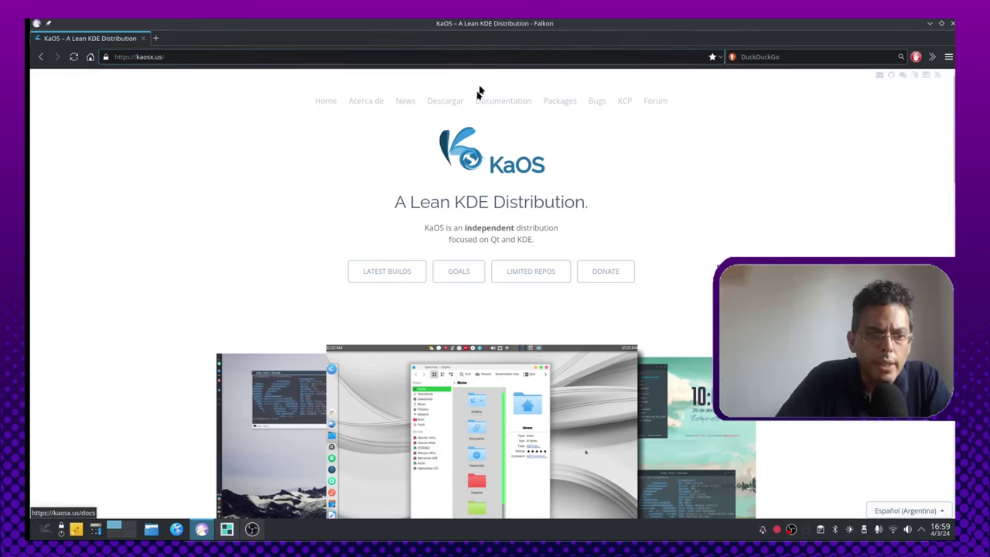
- Open the KaOS website's download page and examine the release information for the 2024.01 ISO
click(453, 101)
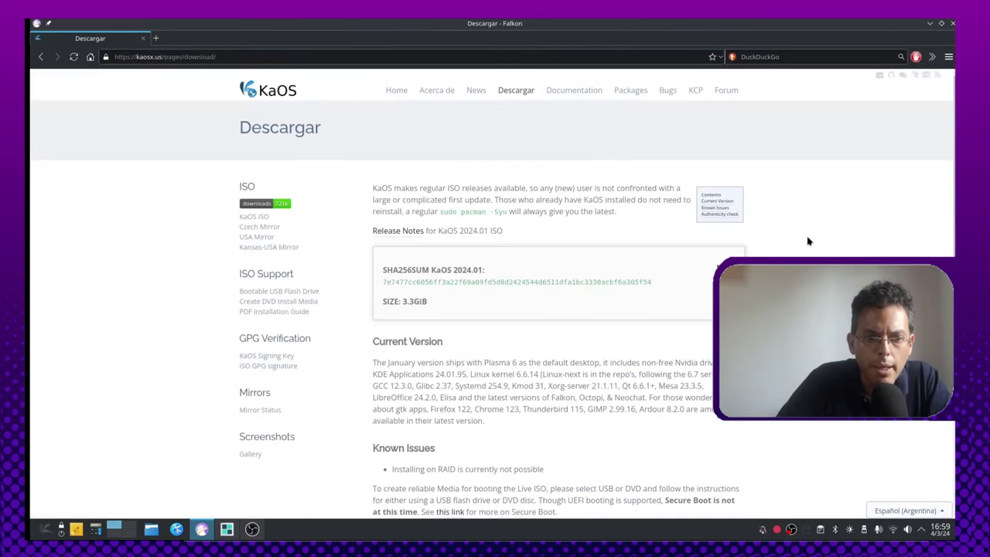
scroll(808, 241, down, 1)
scroll(808, 241, up, 1)
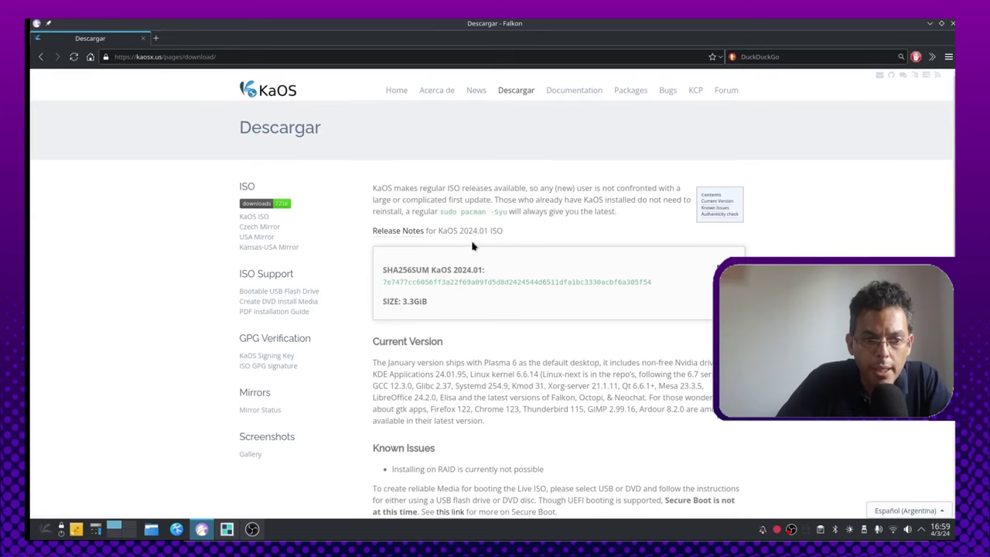
drag(446, 232, 478, 232)
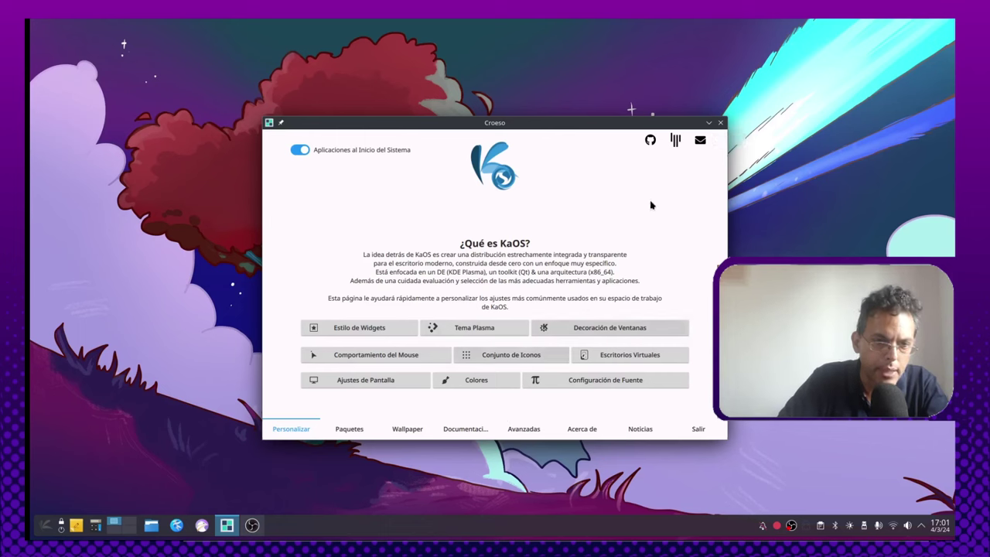
- Close the Croeso welcome window and launch the Konsole terminal
click(720, 122)
key(super)
text(konsole)
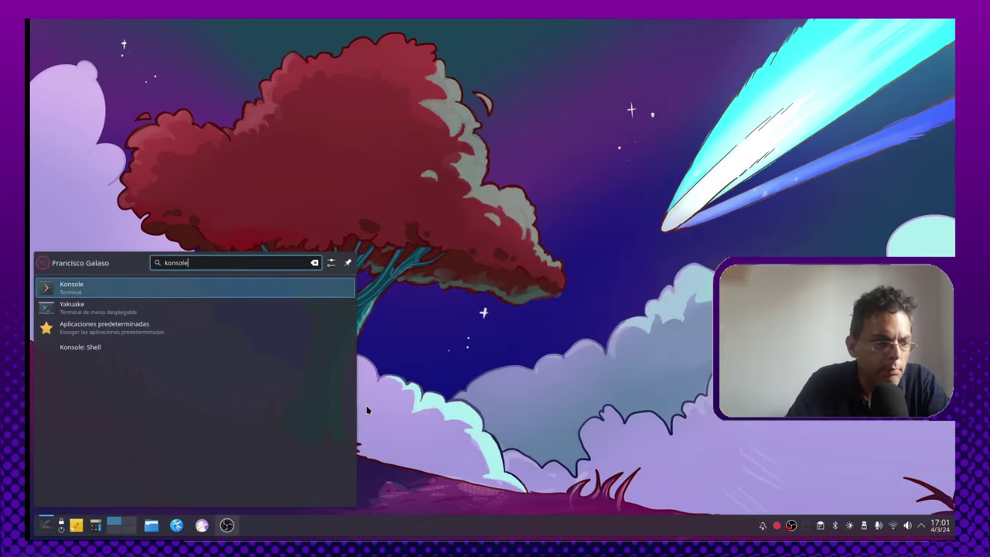
key(Return)
- Run a full system update with "sudo pacman -Syu", enter the account password, and close the terminal
text(sudo)
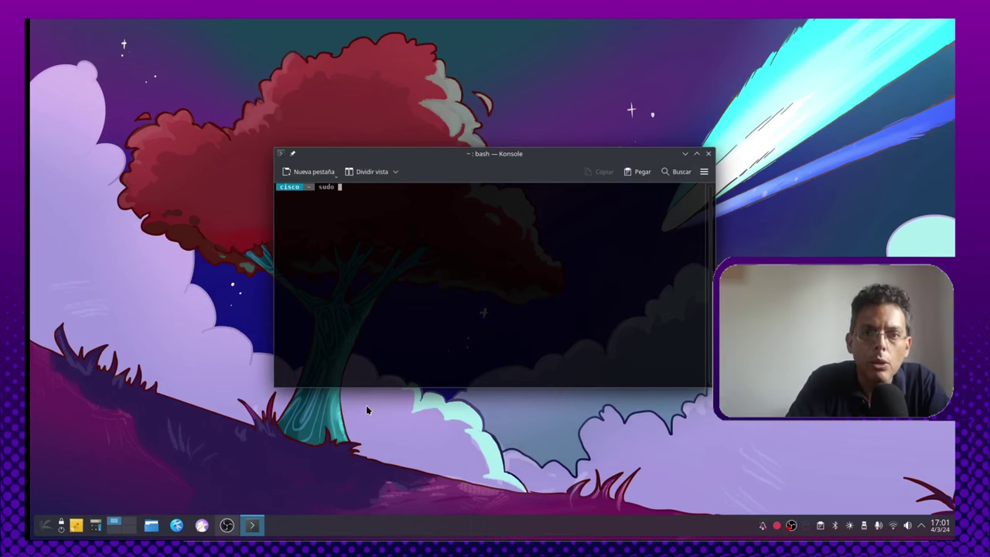
text( pacman )
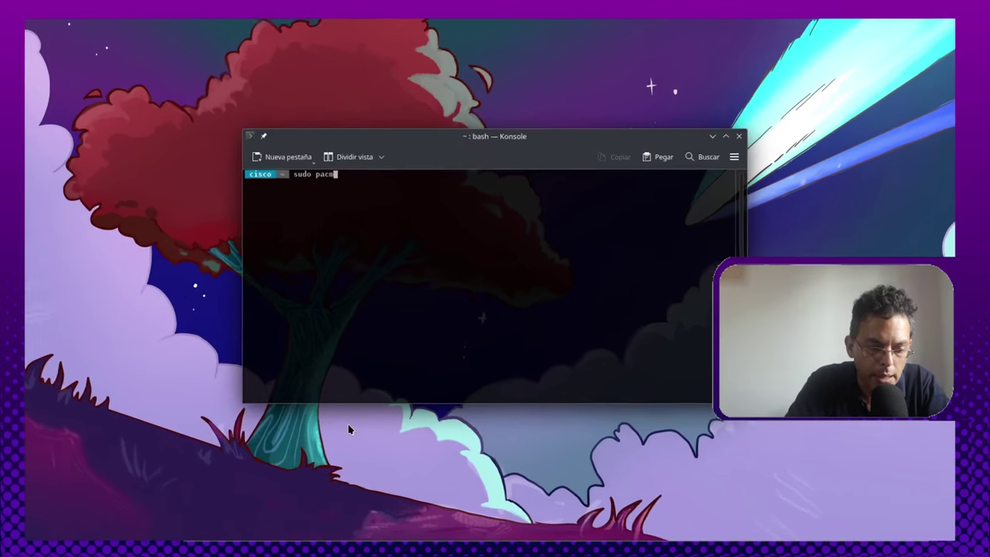
text(-S)
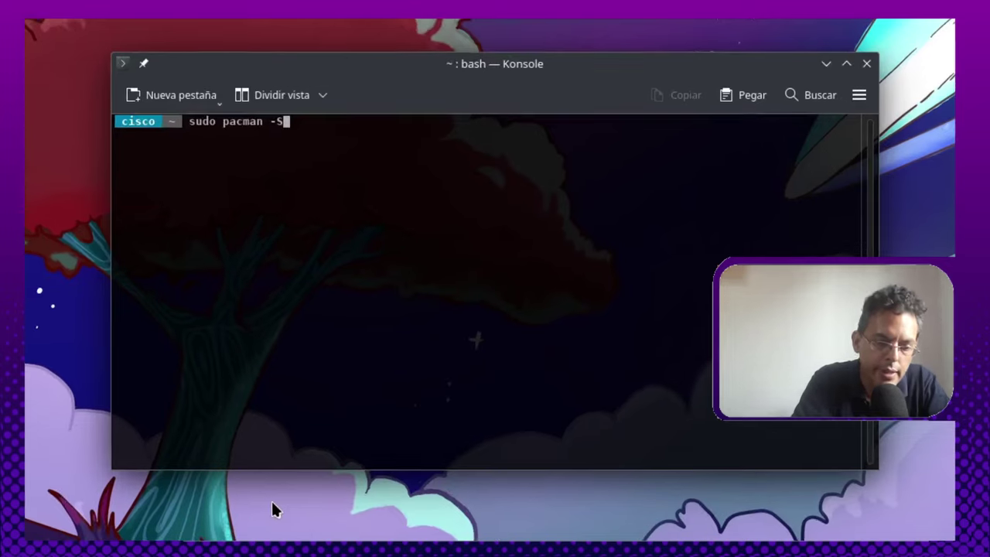
text(yu)
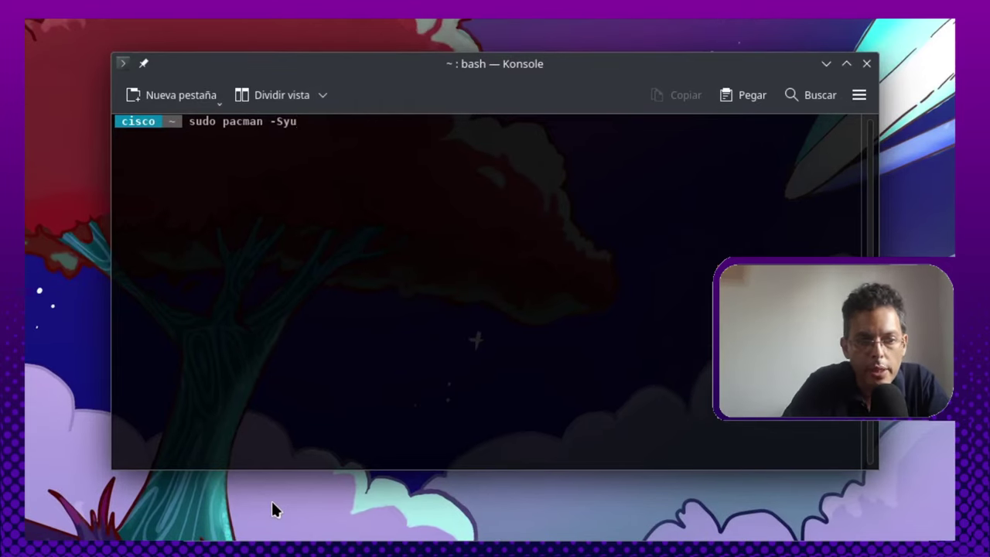
key(Return)
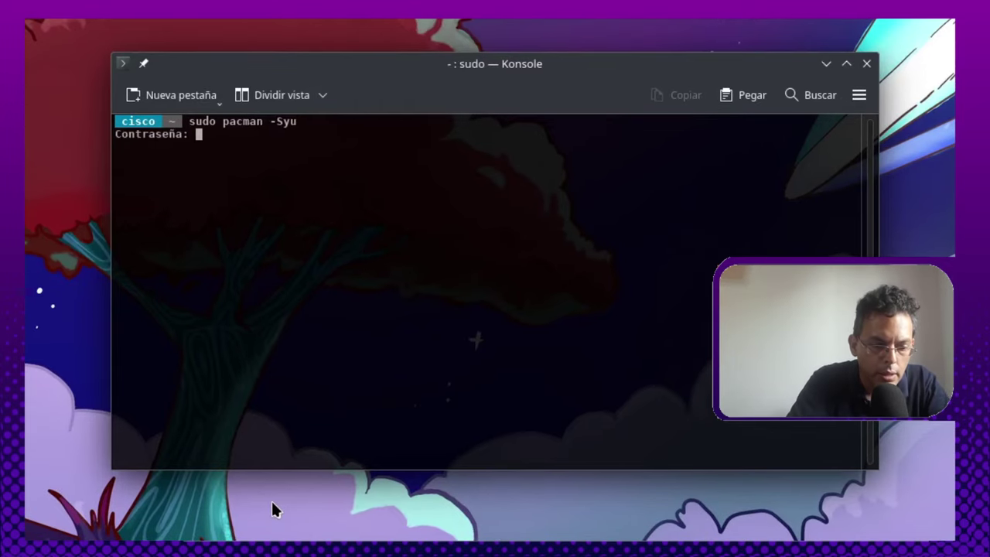
key(Return)
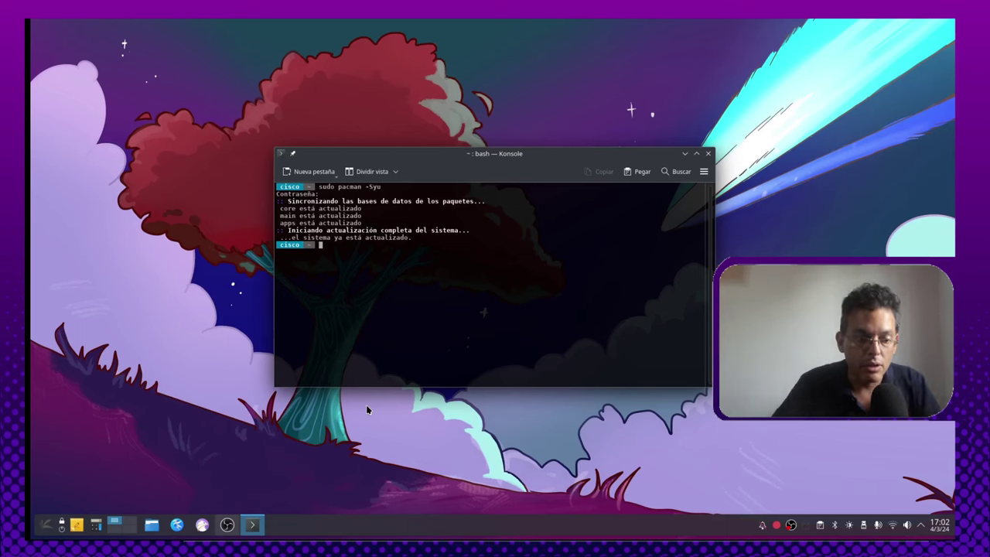
click(708, 153)
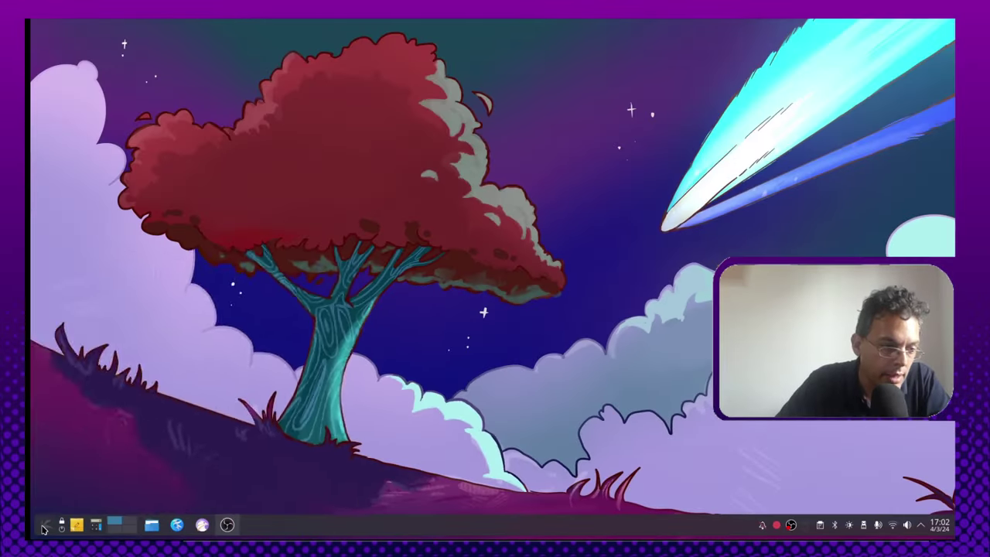
- Open the system preferences, examine the software and hardware details under Acerca de este sistema, and close the window
click(44, 526)
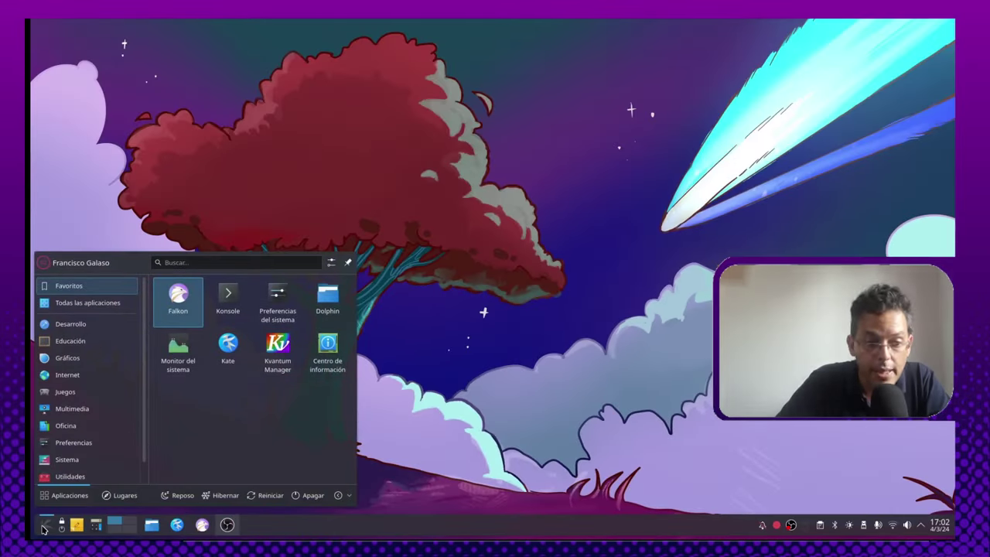
click(321, 229)
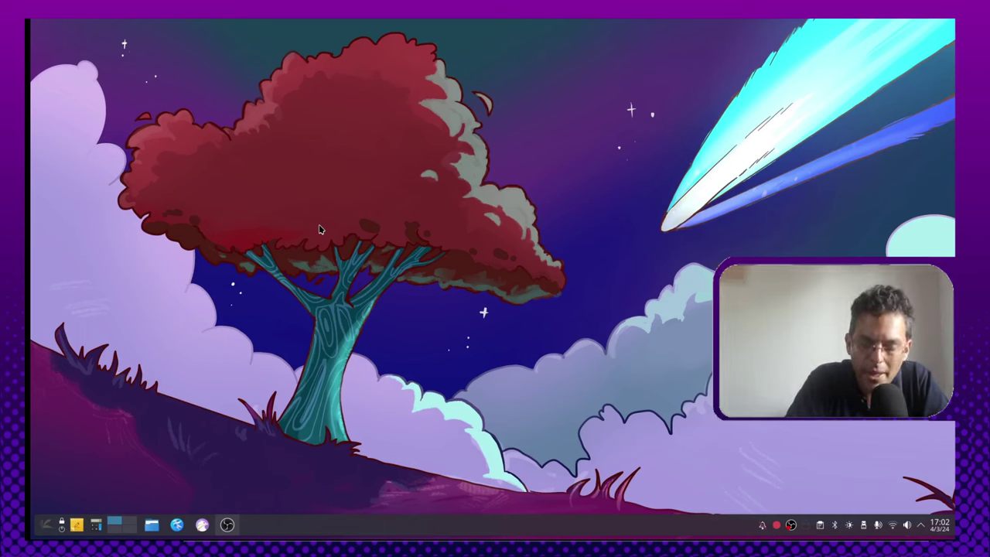
click(45, 525)
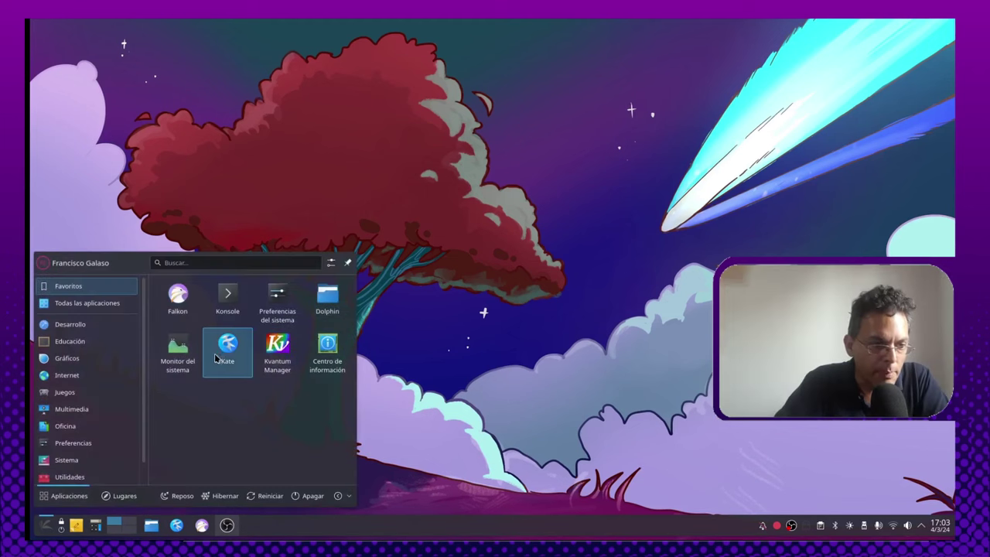
click(269, 304)
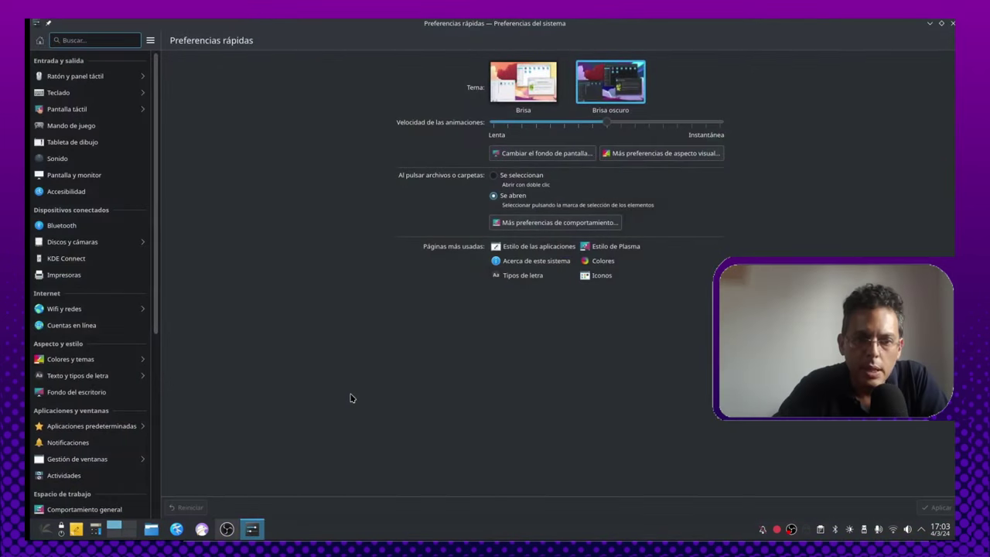
scroll(61, 418, down, 6)
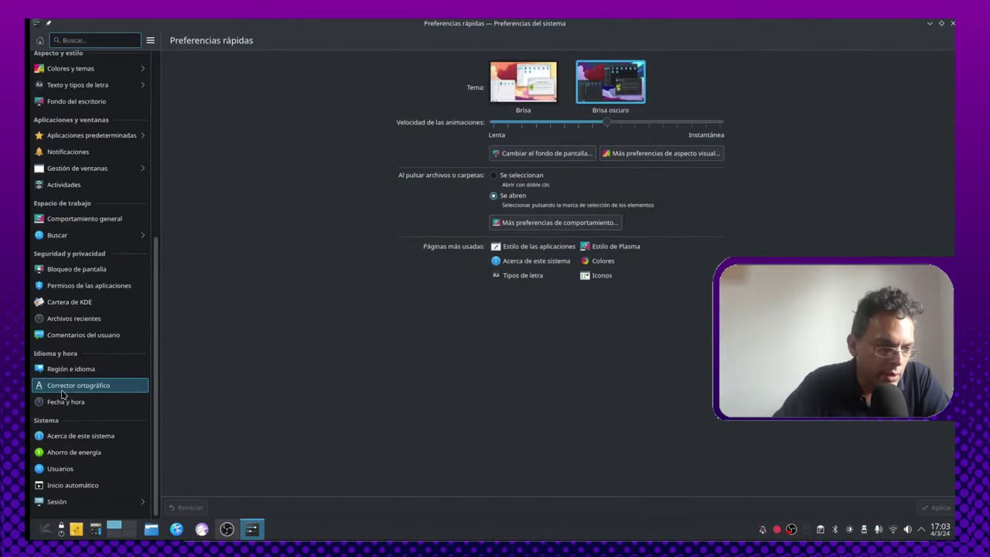
click(77, 435)
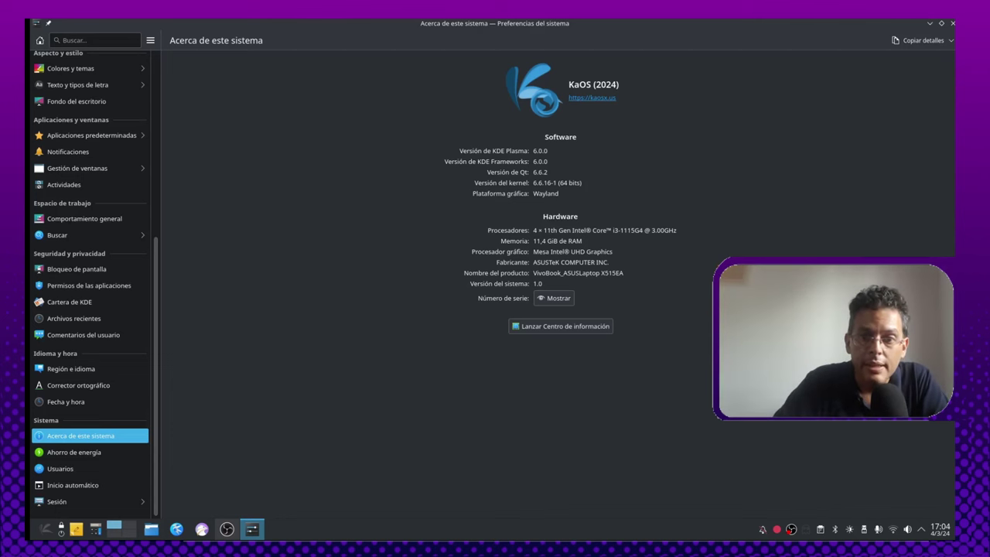
key(ctrl+q)
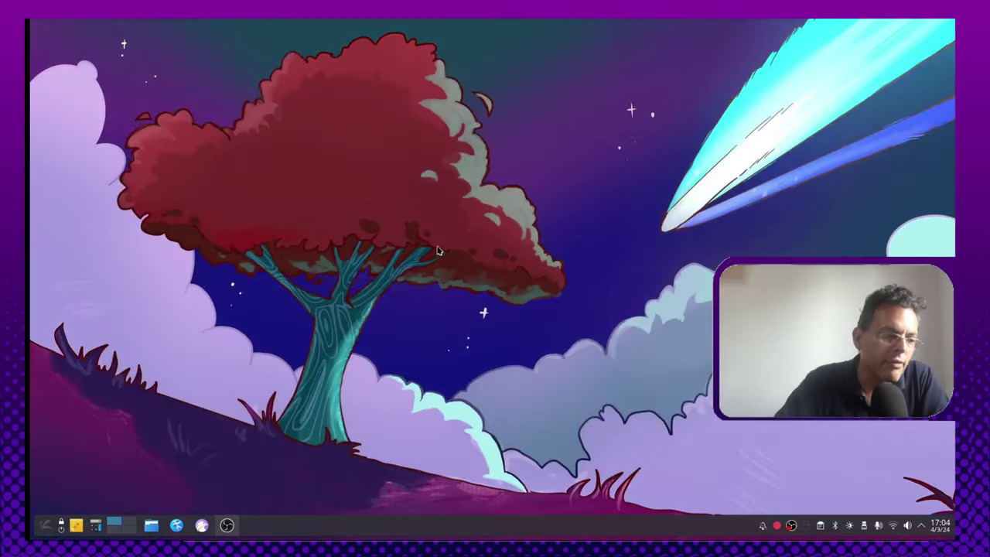
- Launch the system monitor (Monitor del sistema), check memory, disk and CPU usage in its overview, and close it
key(super)
text(monitor)
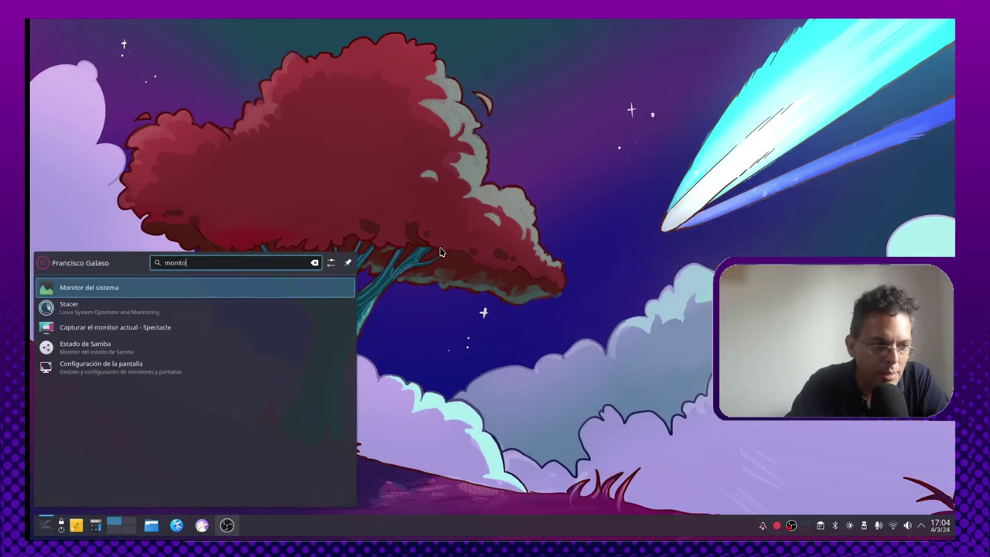
key(Return)
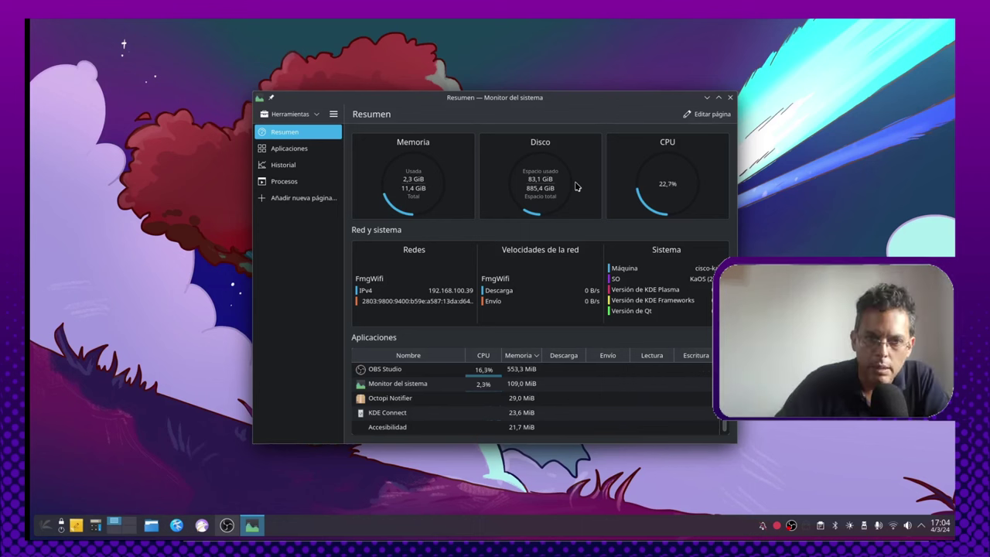
click(731, 99)
key(super)
key(super)
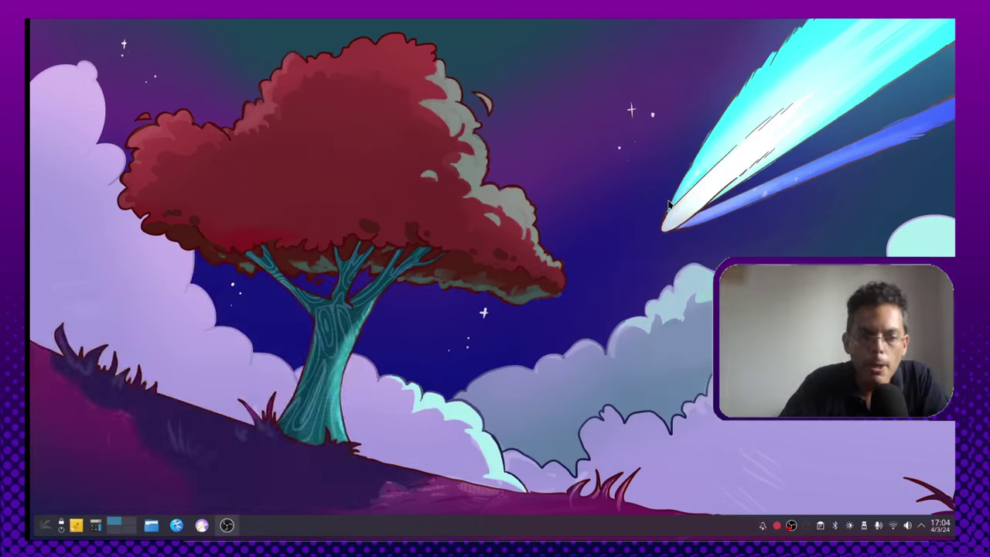
key(super)
key(super)
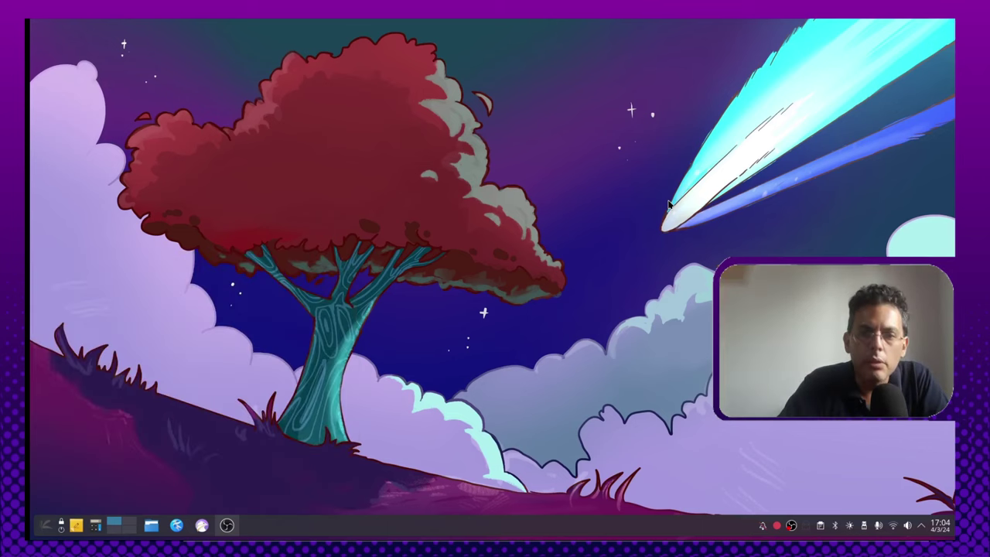
key(super)
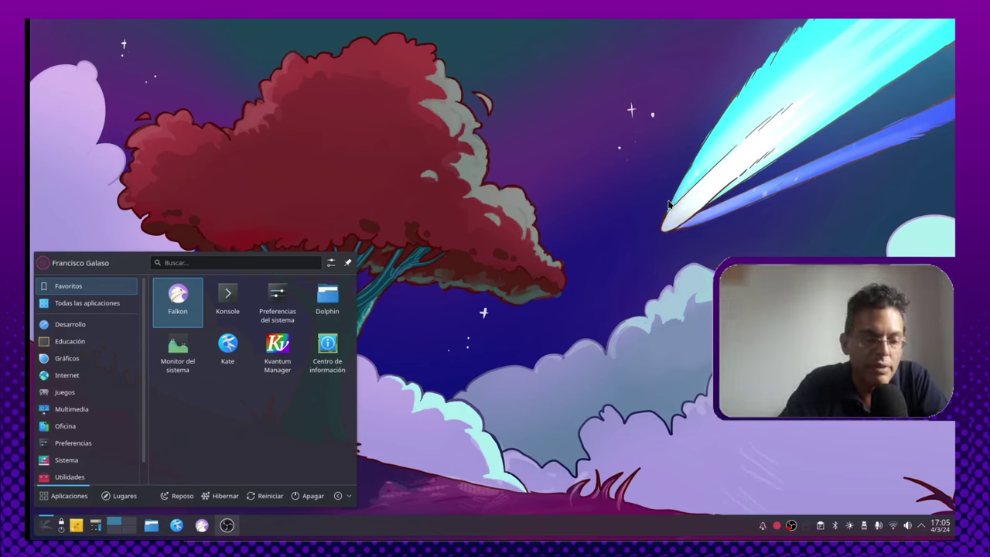
key(super)
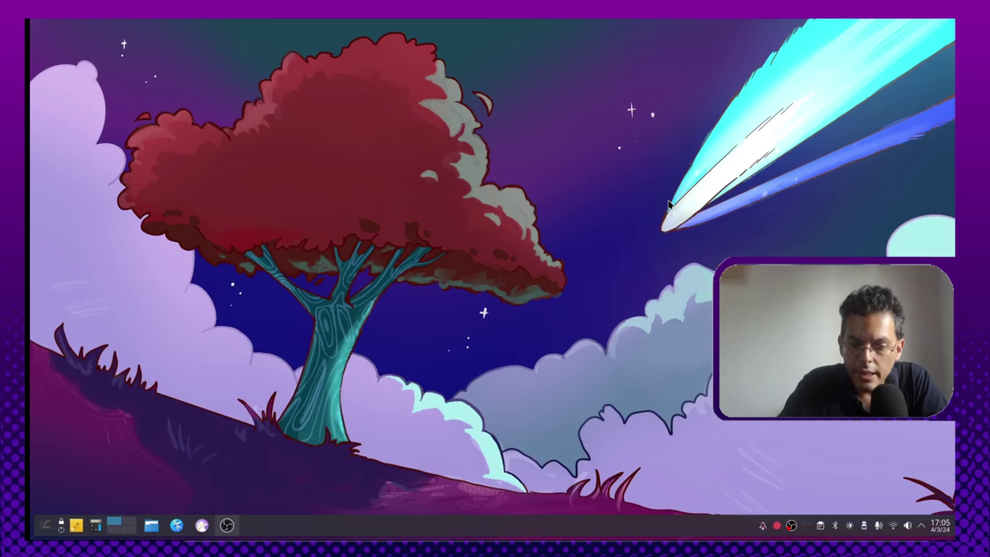
key(super)
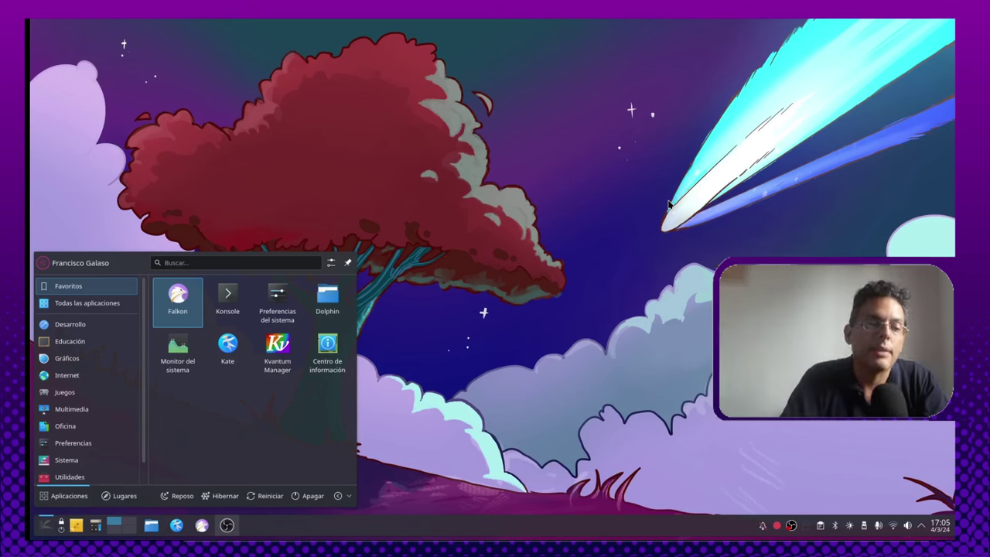
key(Escape)
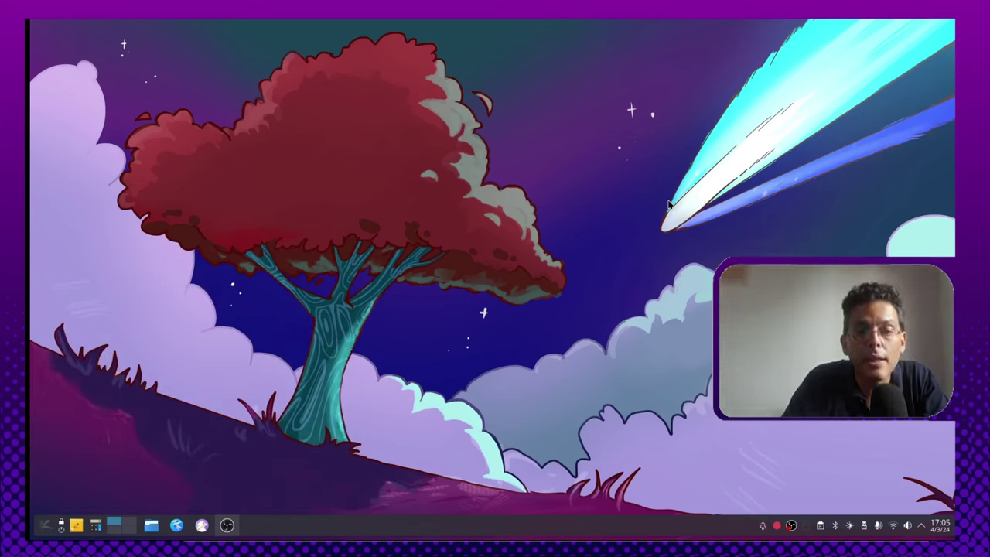
- Find Octopi by searching for "octo", launch it, and maximize its window
key(super)
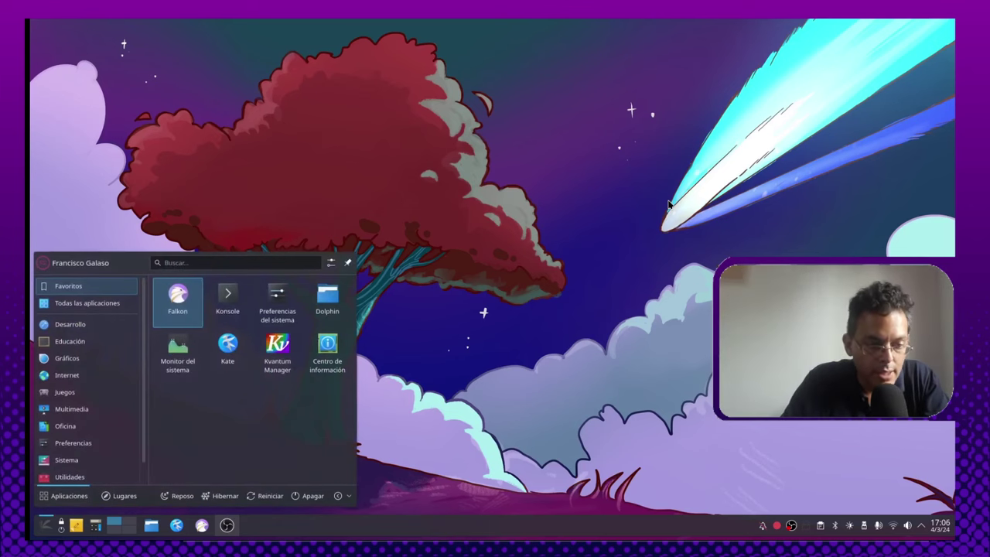
text(octo)
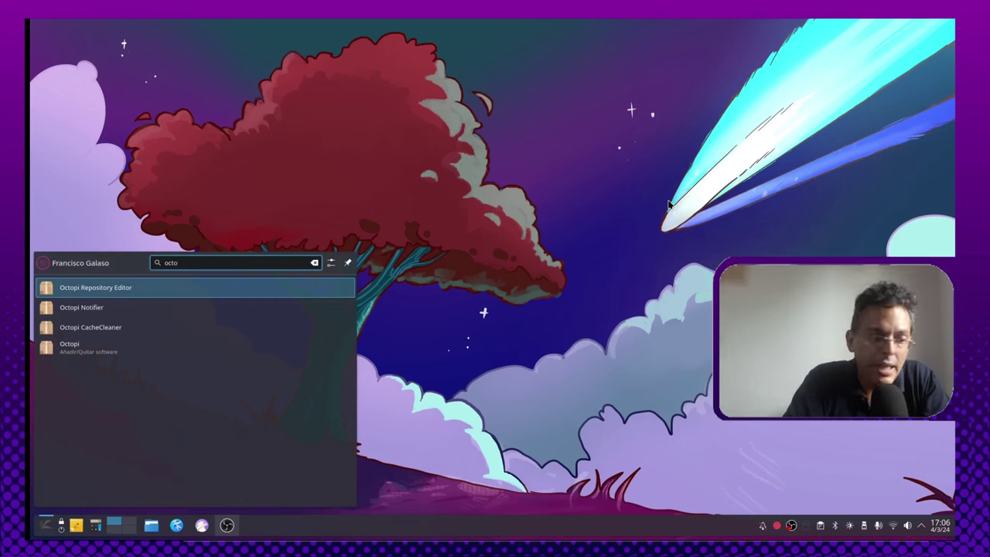
key(Down)
key(Down)
key(Down)
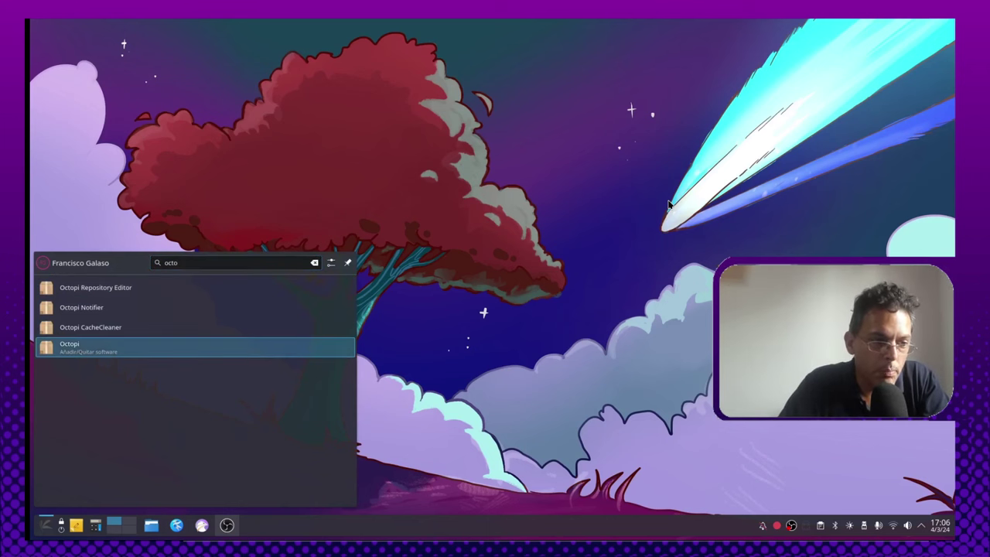
key(Return)
key(super+Up)
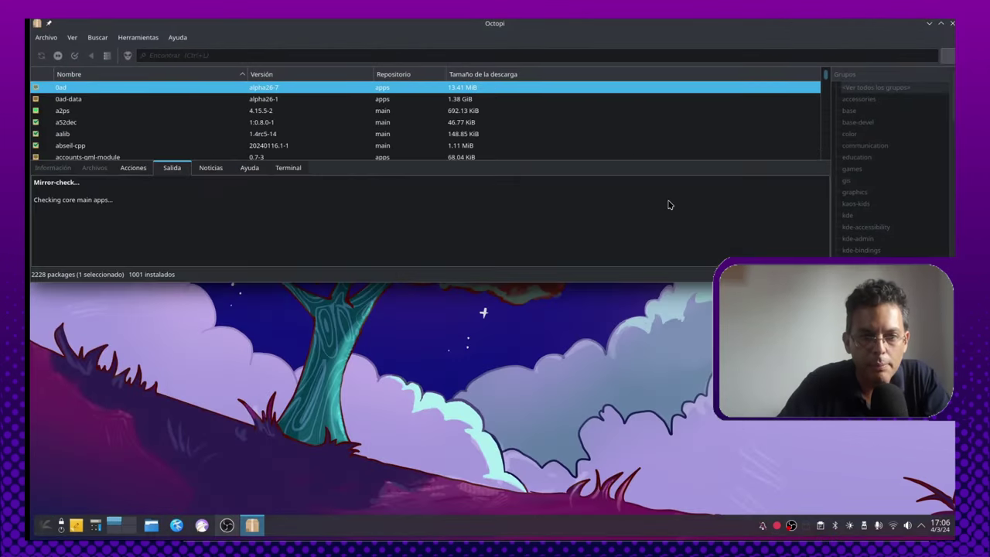
key(super)
key(Escape)
key(super+Up)
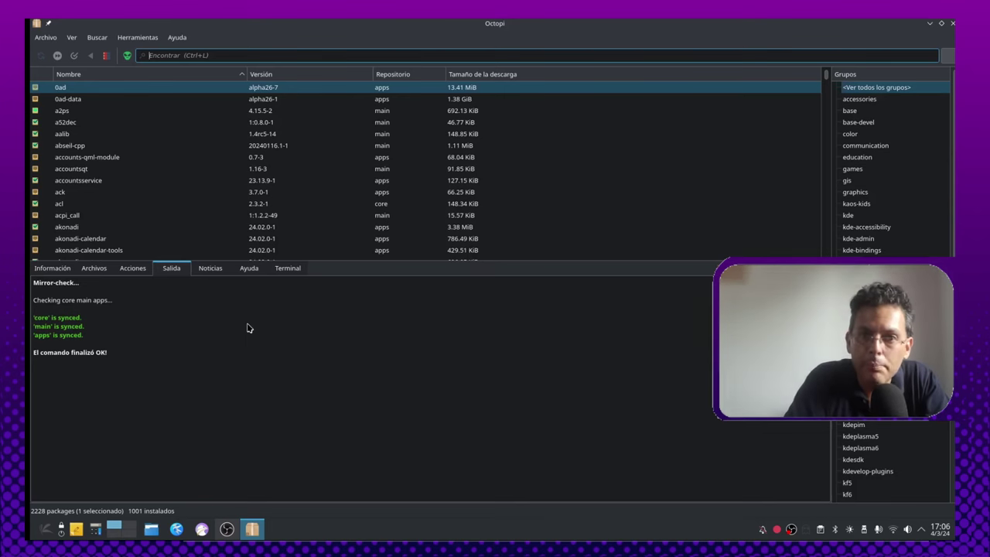
- Search the package list for "audac" and "gimp", and clear the search text
text(audac)
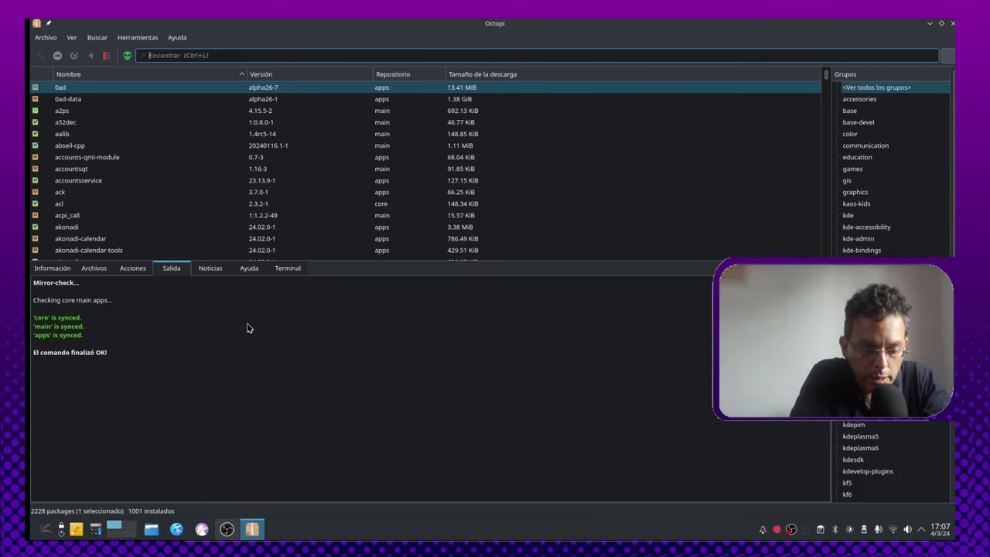
text(gimp)
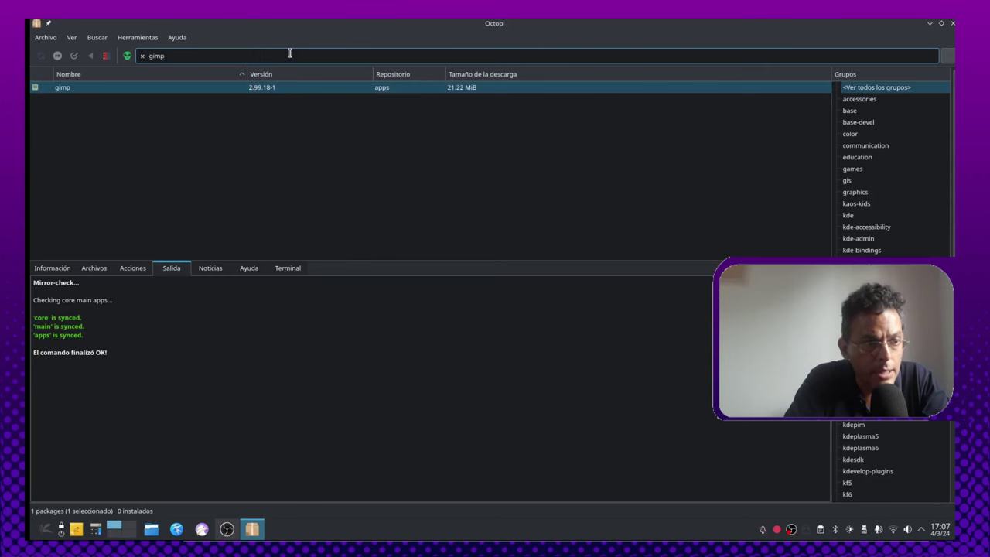
key(BackSpace)
key(BackSpace)
key(BackSpace)
key(BackSpace)
- Search the package list for "inks" and clear the search text
text(inks)
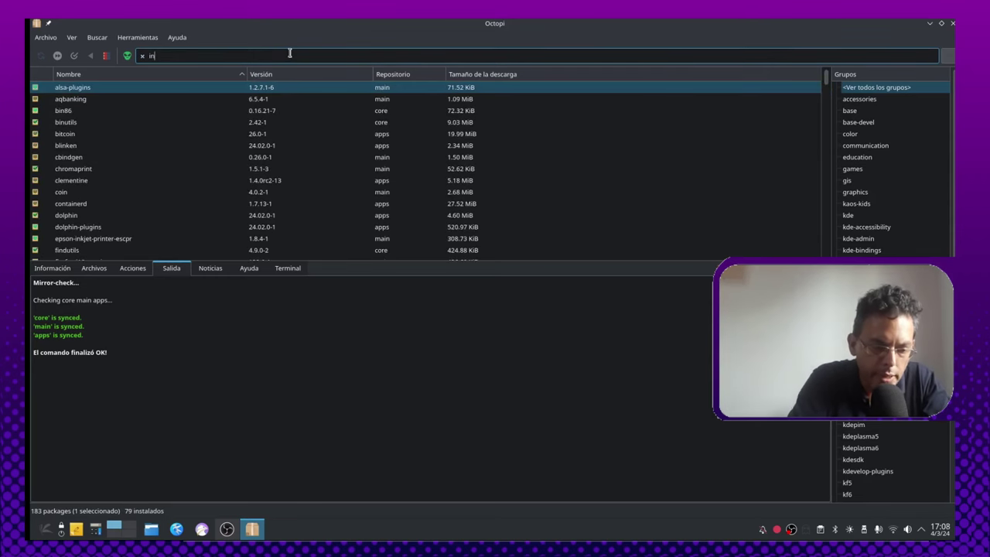
key(BackSpace)
key(BackSpace)
key(BackSpace)
key(BackSpace)
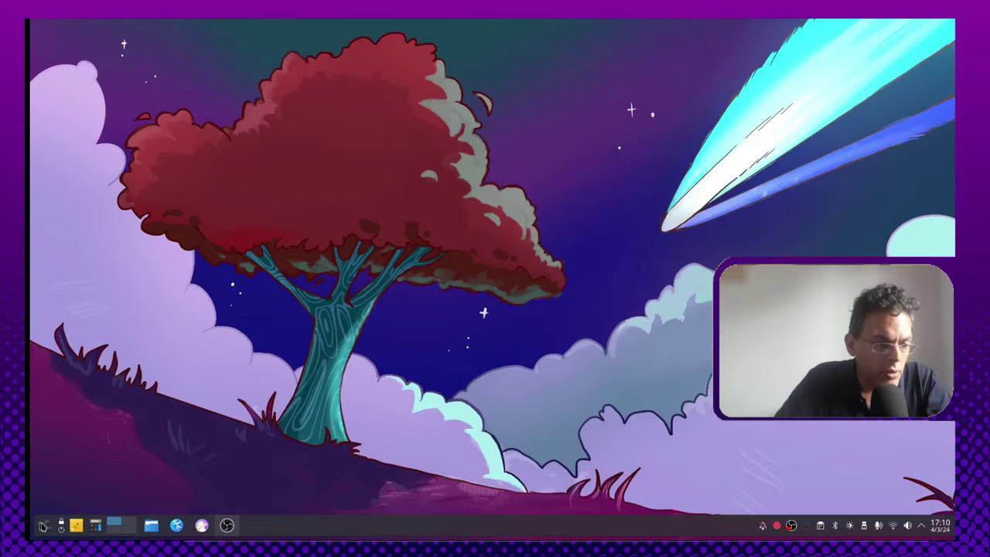
- Open the application launcher and review the programs in its categories, including Gráficos, Multimedia and Preferencias
click(47, 525)
mouse_move(103, 329)
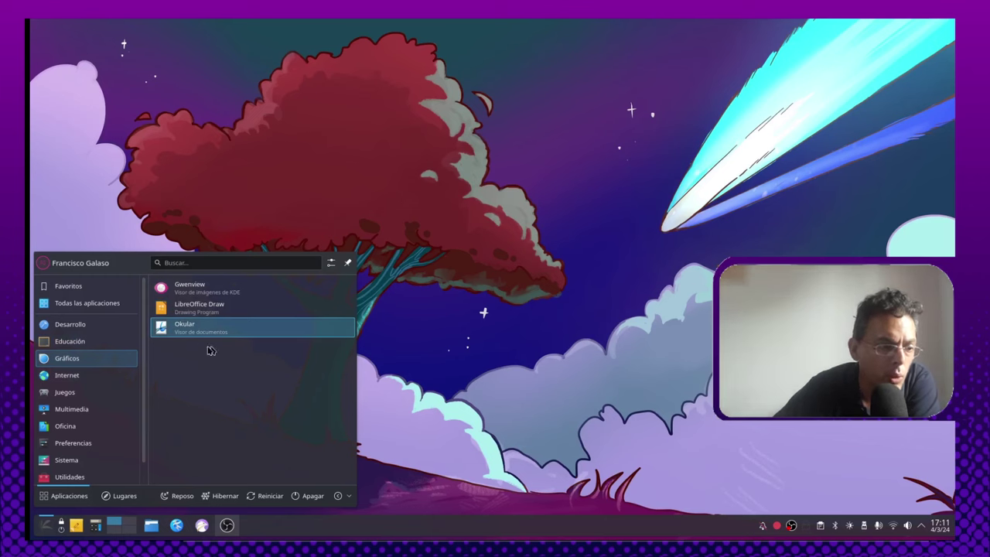
mouse_move(107, 377)
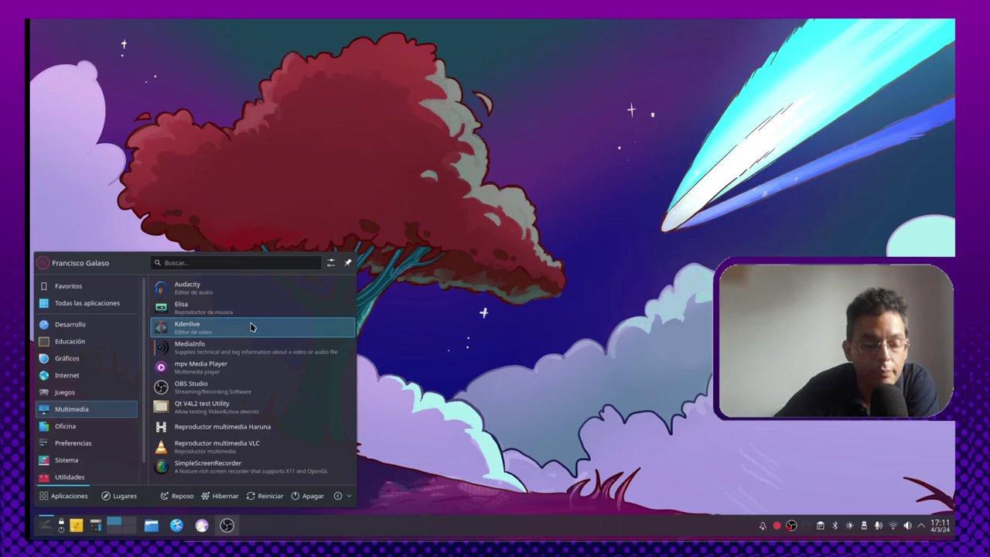
mouse_move(105, 433)
mouse_move(95, 410)
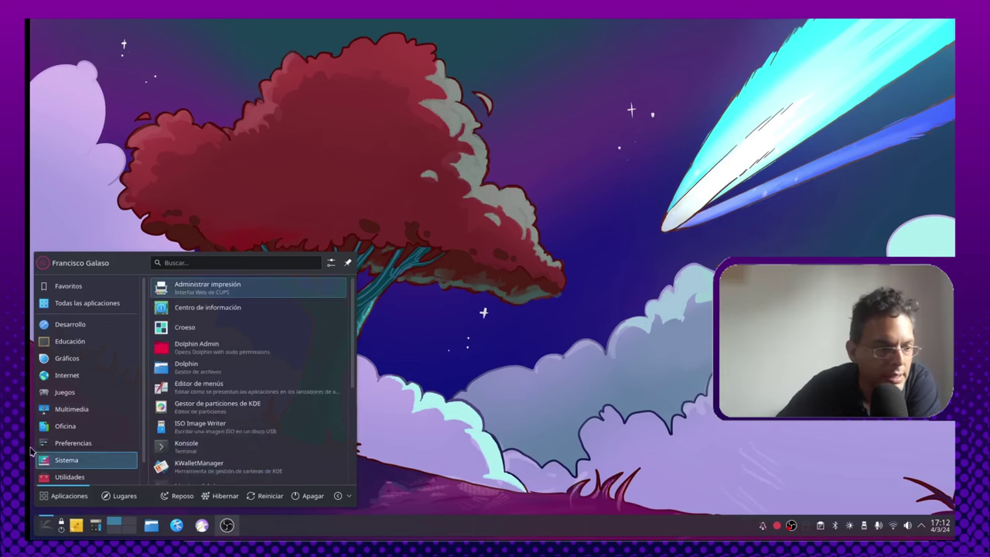
mouse_move(53, 443)
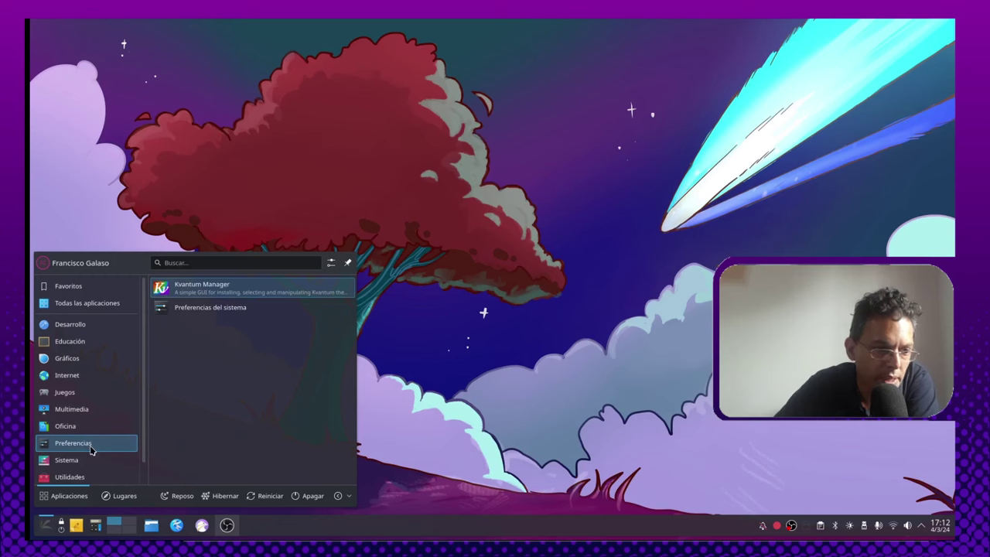
- Review the full lists of installed programs in the launcher's Sistema and Utilidades categories
scroll(90, 450, down, 1)
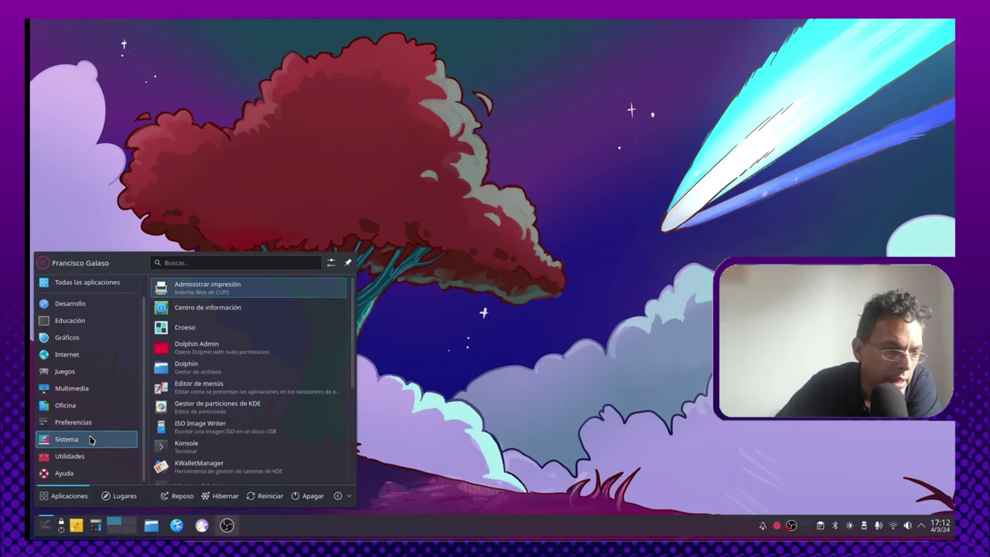
scroll(221, 416, down, 3)
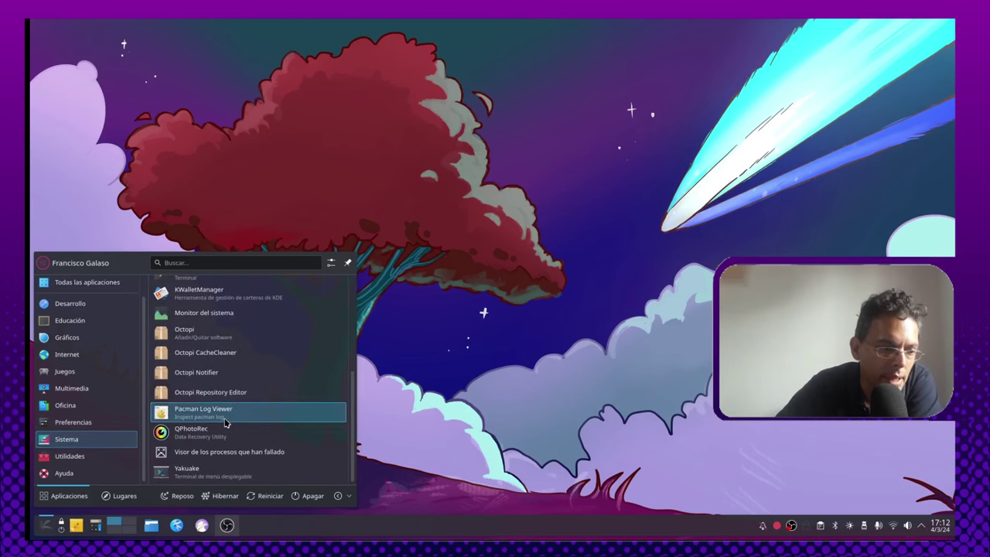
scroll(225, 422, up, 3)
scroll(225, 422, down, 1)
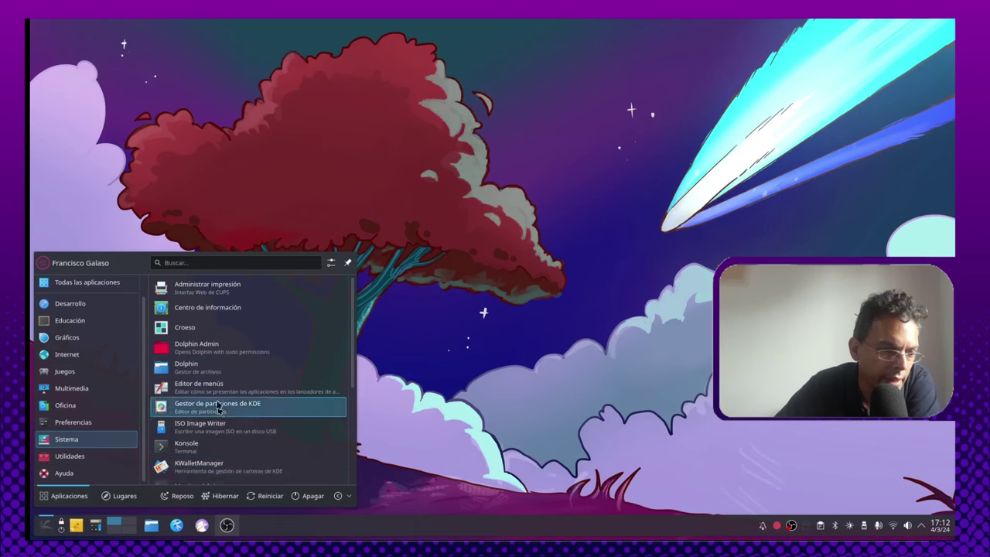
mouse_move(121, 461)
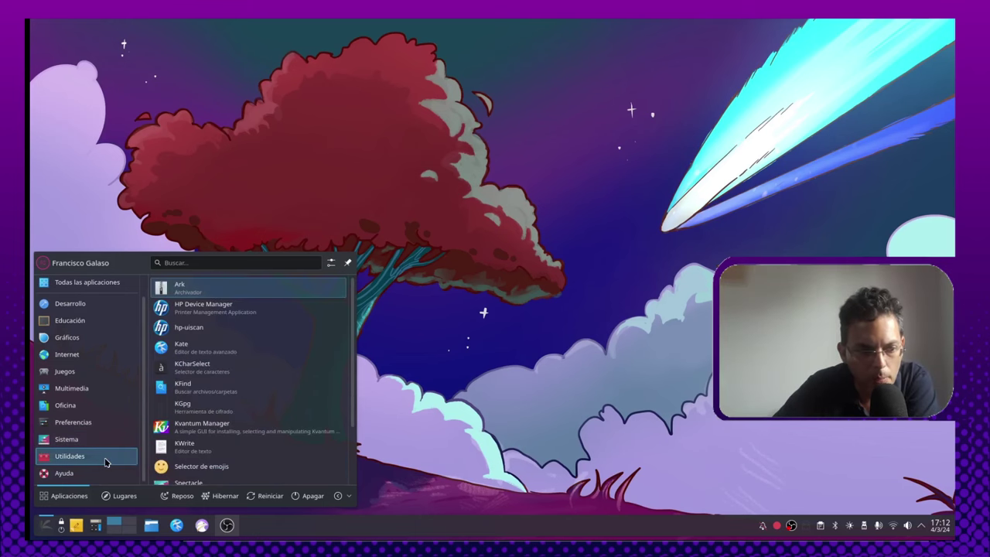
scroll(297, 403, down, 3)
scroll(298, 403, up, 3)
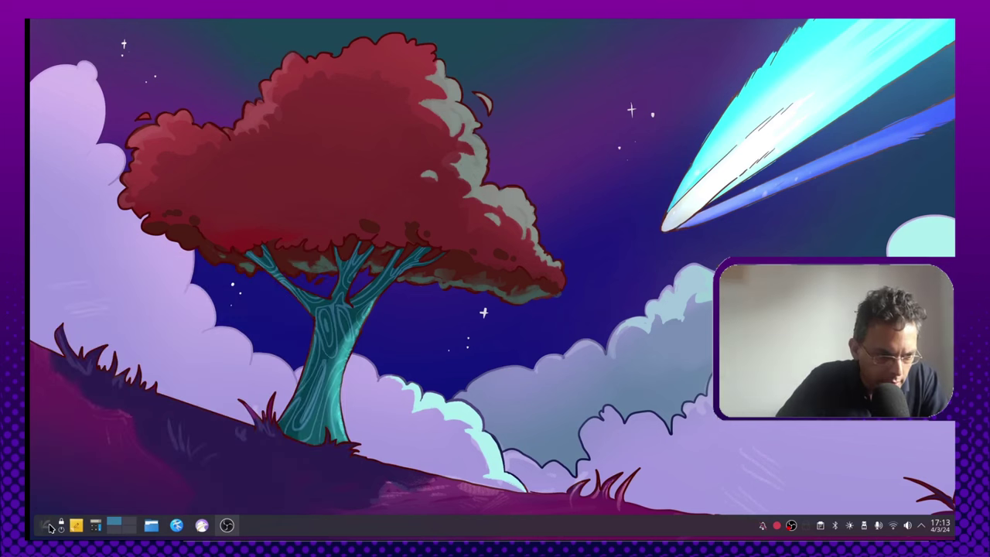
- Open the system settings (Preferencias del sistema) from the launcher's favorites and show the window maximized
click(46, 526)
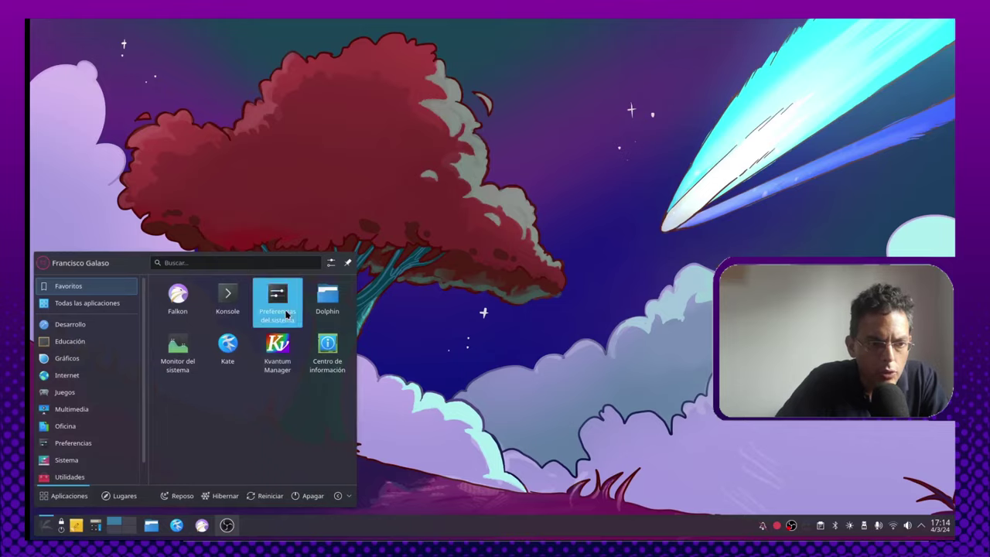
click(277, 298)
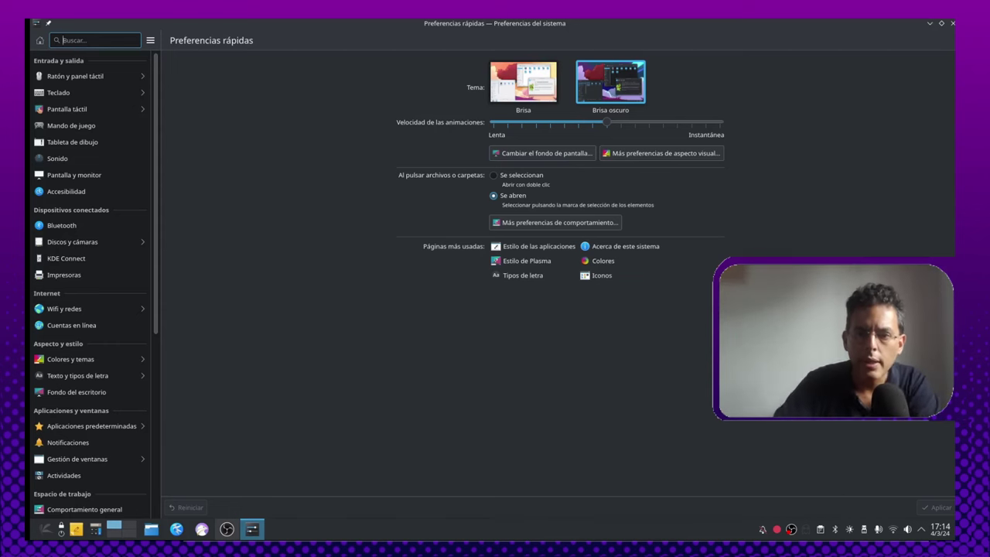
click(942, 24)
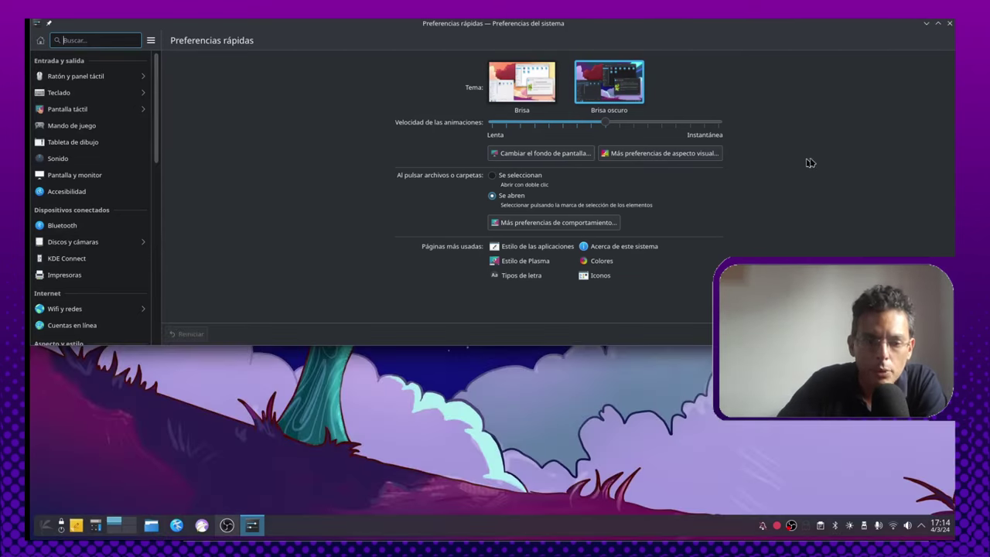
click(938, 24)
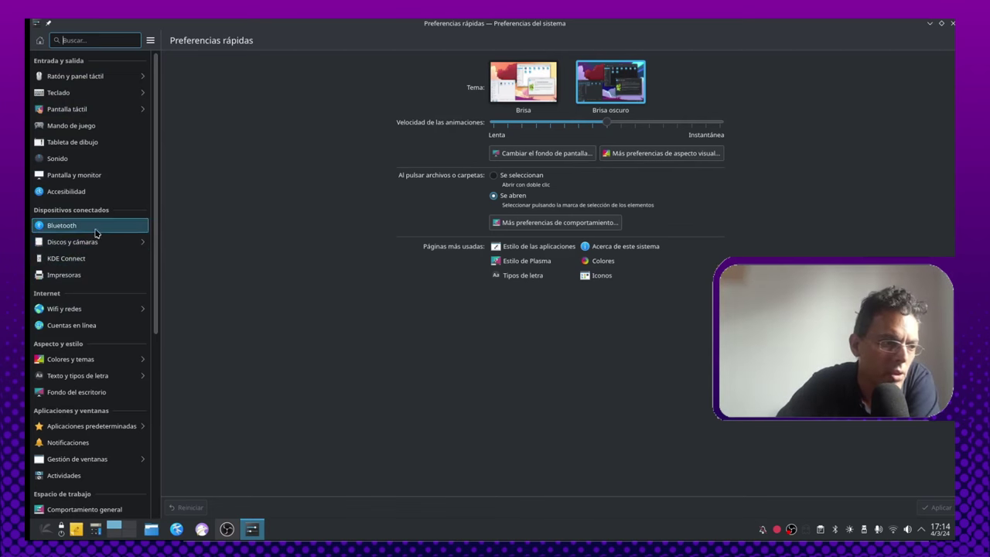
- Look through all system settings categories from Entrada y salida down to Sistema, and close the settings window
scroll(101, 261, down, 1)
scroll(102, 263, down, 4)
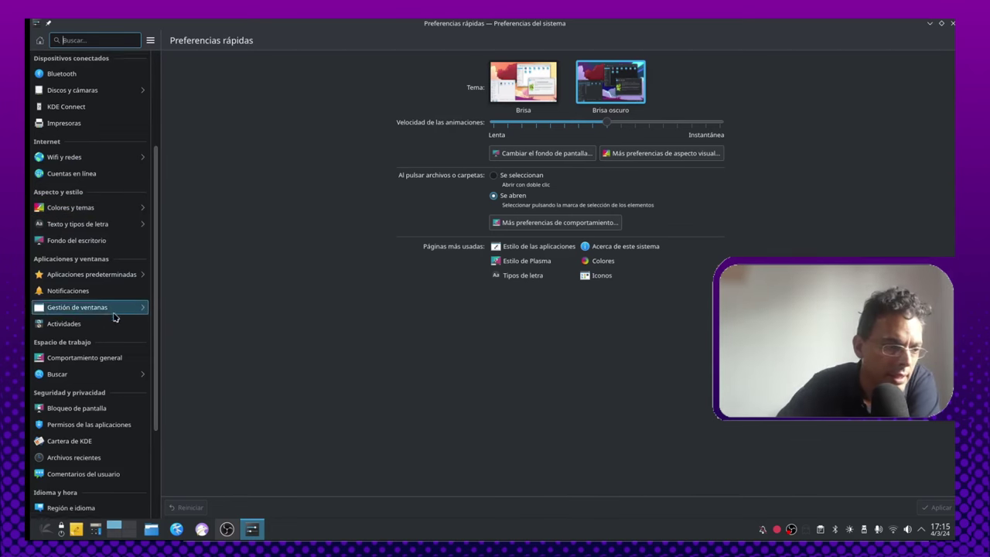
scroll(89, 305, down, 3)
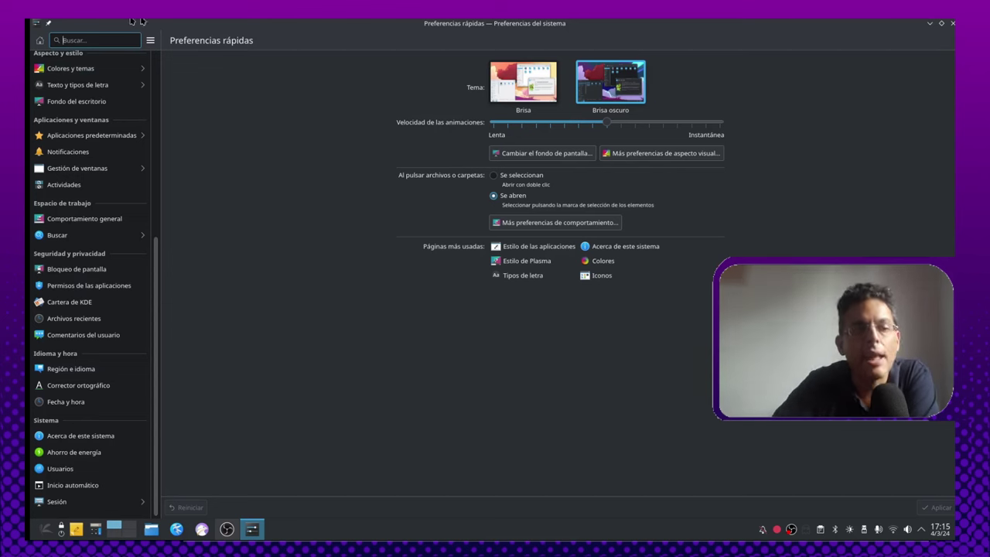
scroll(108, 226, up, 6)
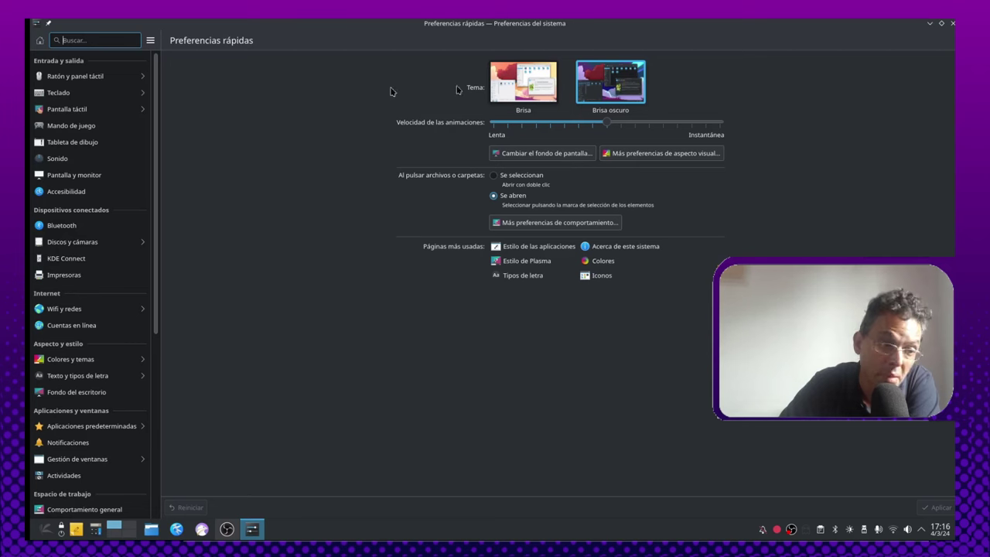
click(951, 24)
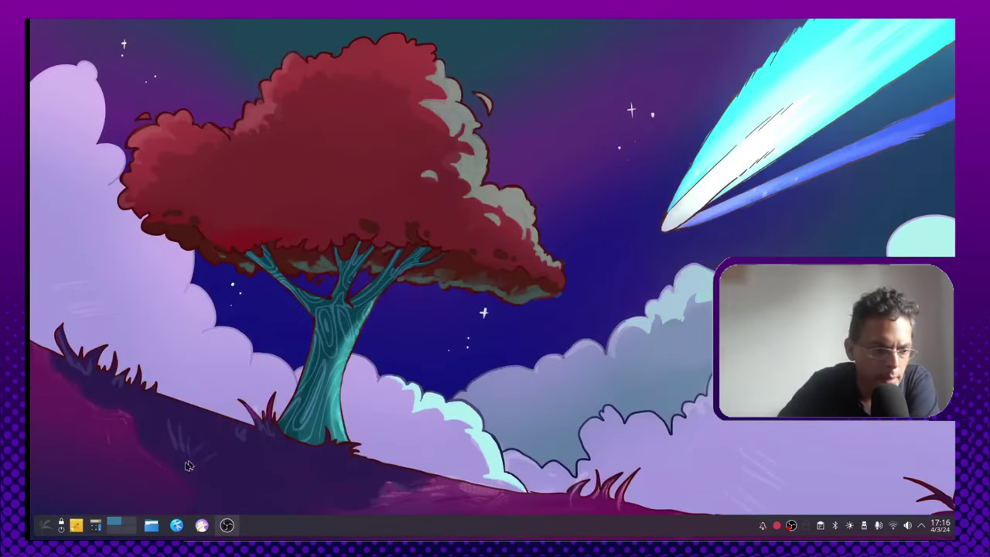